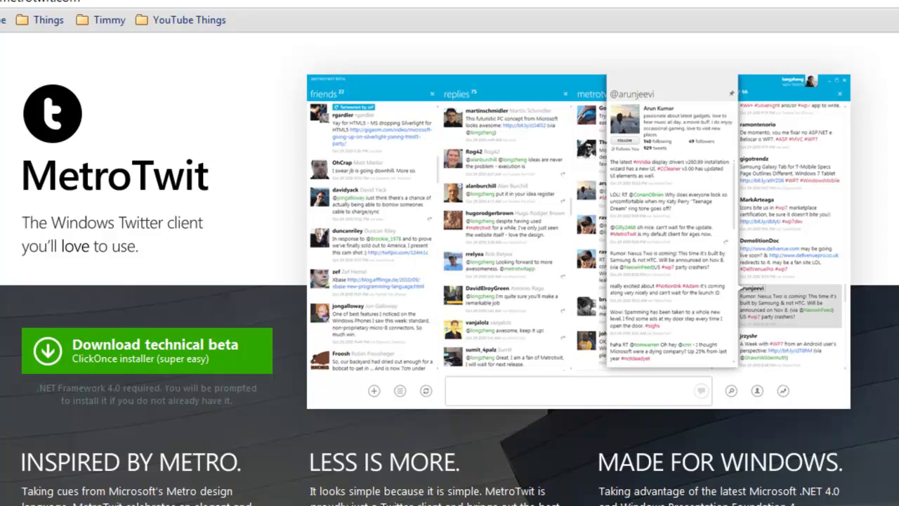
# - Go to the desktop, close the running MetroTwit window and launch MetroTwit again
pyautogui.press('super+d')
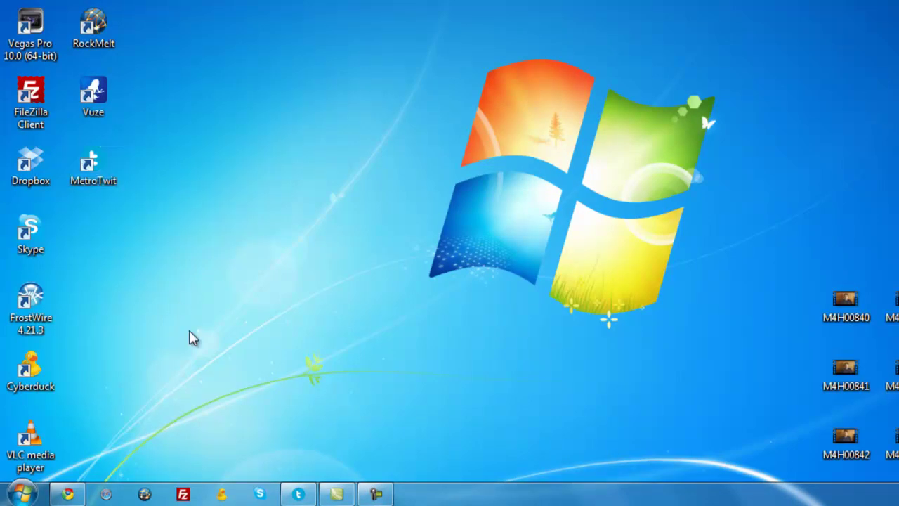
pyautogui.rightClick(298, 494)
pyautogui.click(301, 456)
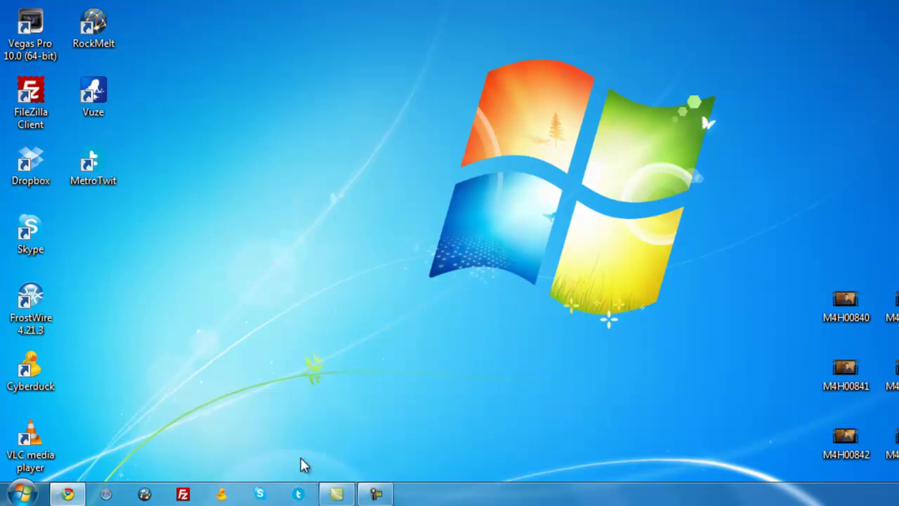
pyautogui.click(294, 494)
pyautogui.click(298, 495)
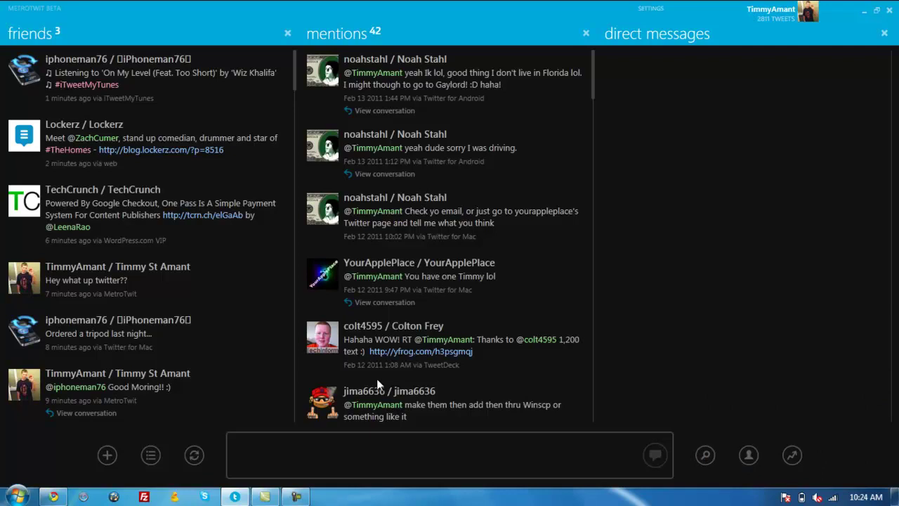
pyautogui.moveTo(345, 343)
pyautogui.click(895, 497)
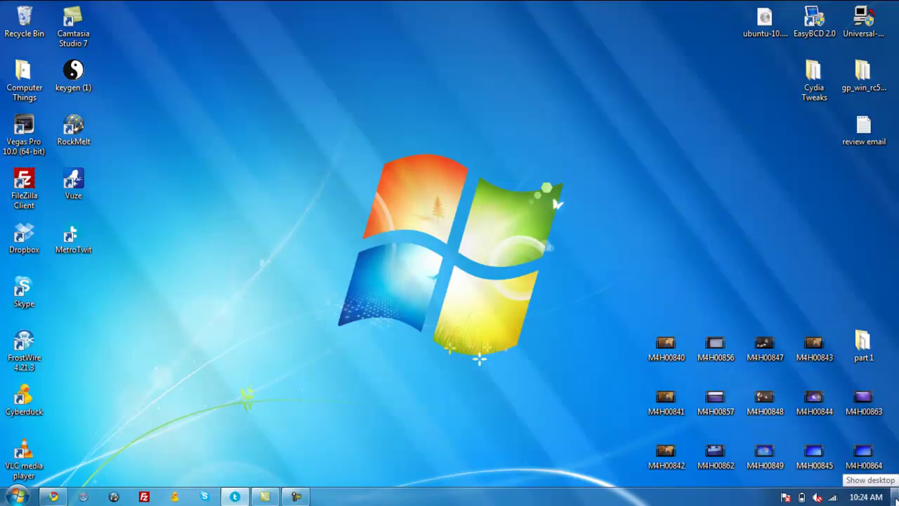
pyautogui.press('super+d')
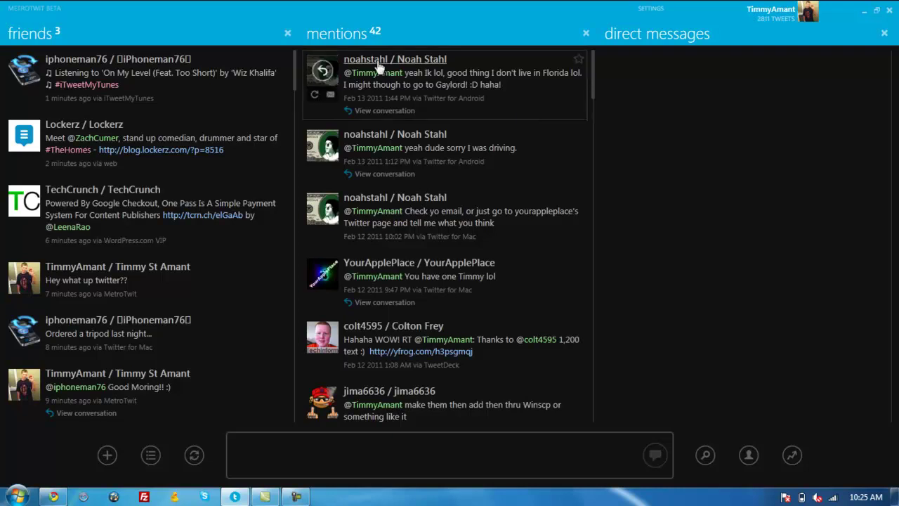
# - Add a new Twitter search column for "youtube"
pyautogui.click(109, 457)
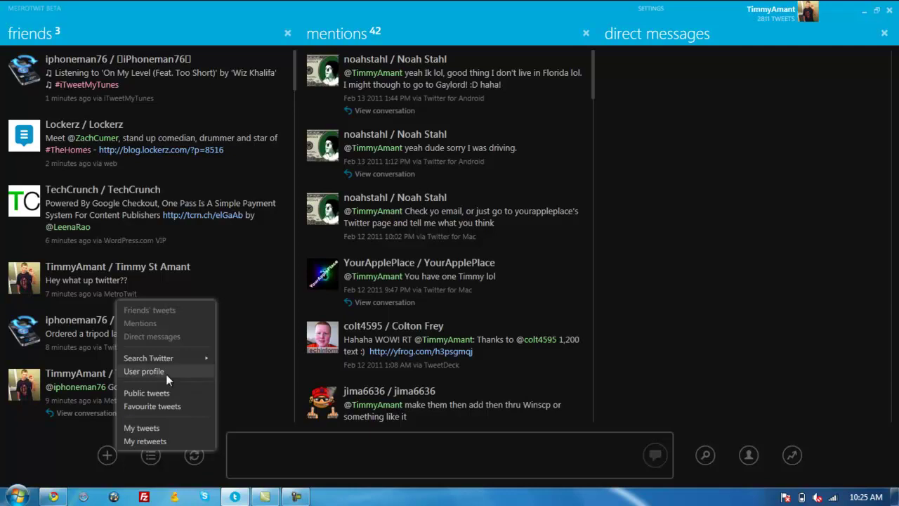
pyautogui.moveTo(203, 363)
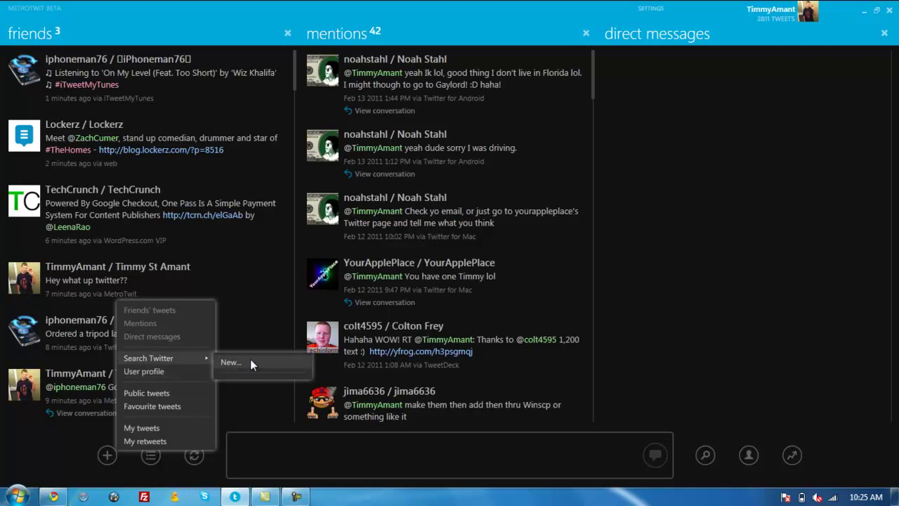
pyautogui.click(250, 359)
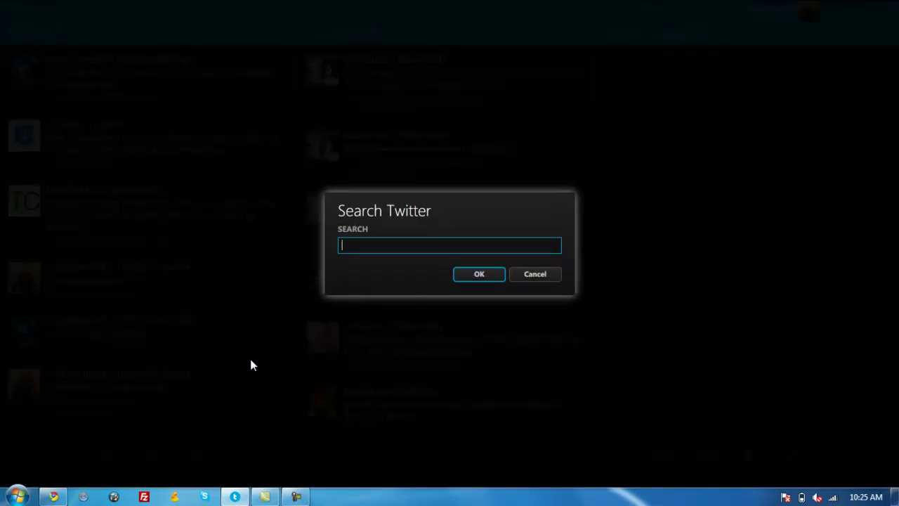
pyautogui.write('youtube')
pyautogui.press('Return')
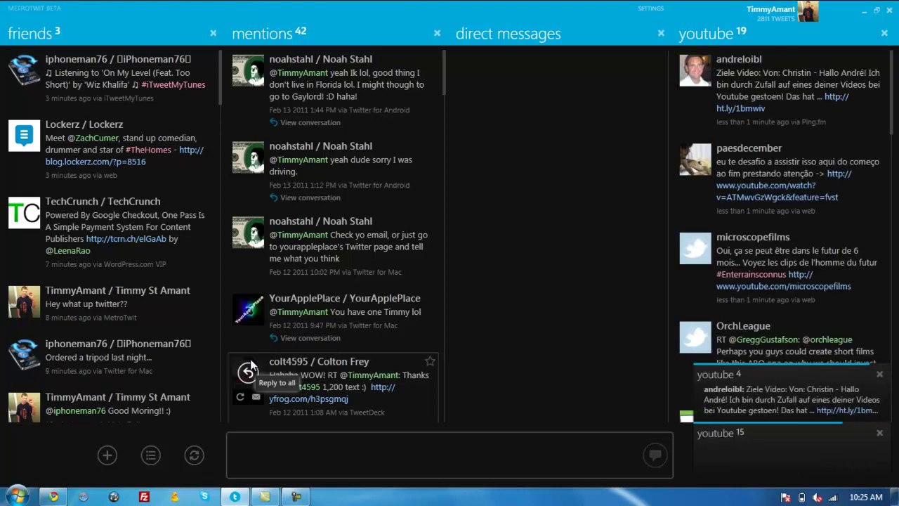
# - Add another Twitter search column for "yourappleplace"
pyautogui.click(107, 455)
pyautogui.moveTo(178, 362)
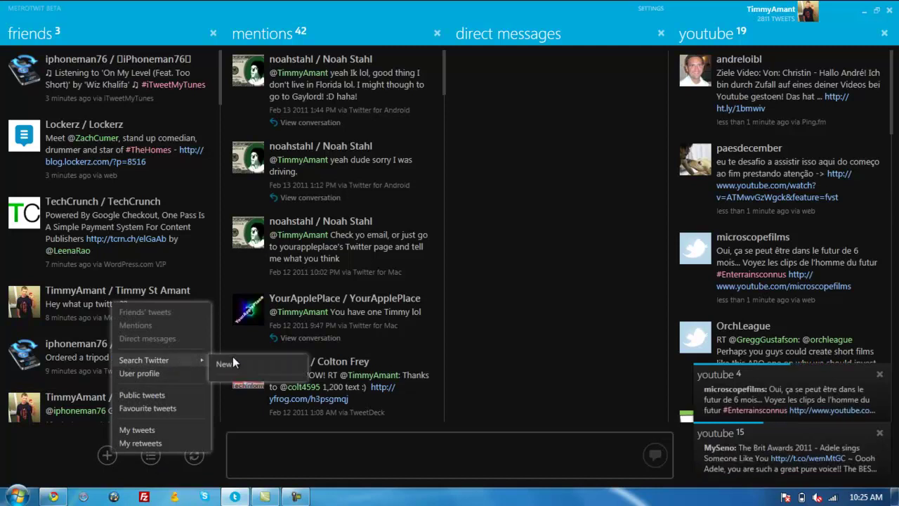
pyautogui.click(237, 361)
pyautogui.write('yourapplestar')
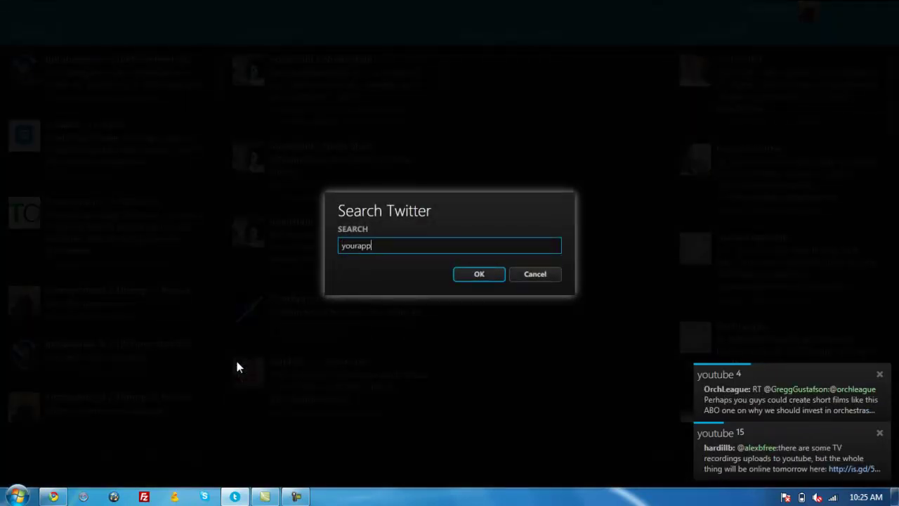
pyautogui.press('Return')
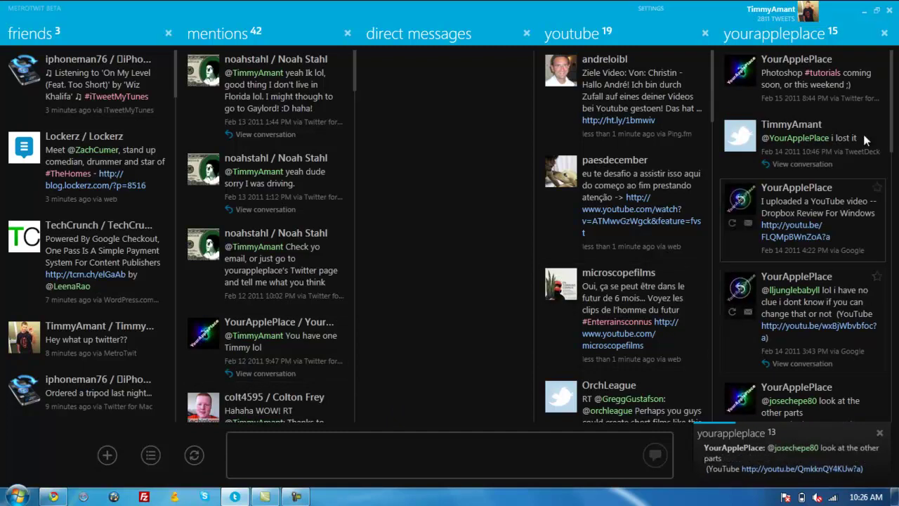
# - Remove the yourappleplace and youtube search columns
pyautogui.rightClick(882, 41)
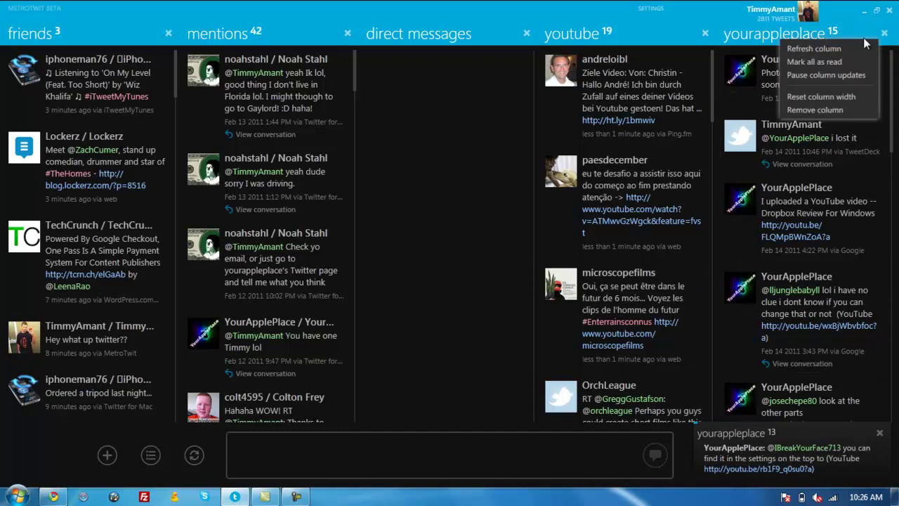
pyautogui.click(884, 38)
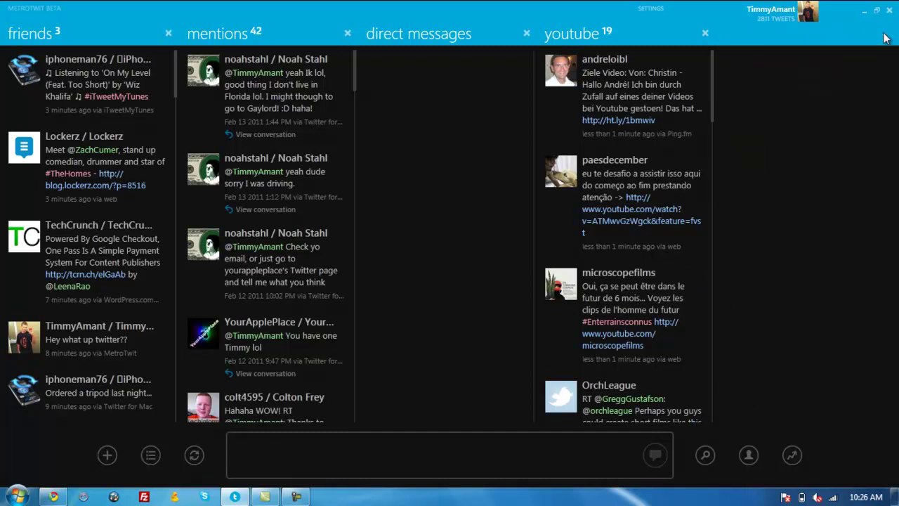
pyautogui.click(885, 38)
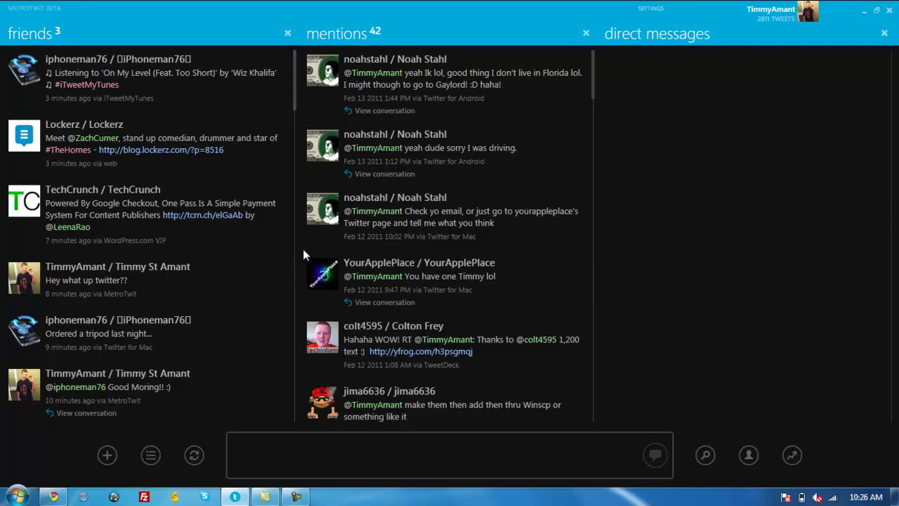
# - Narrow the friends column slightly by moving its border with the mentions column
pyautogui.moveTo(297, 246); pyautogui.dragTo(273, 256)
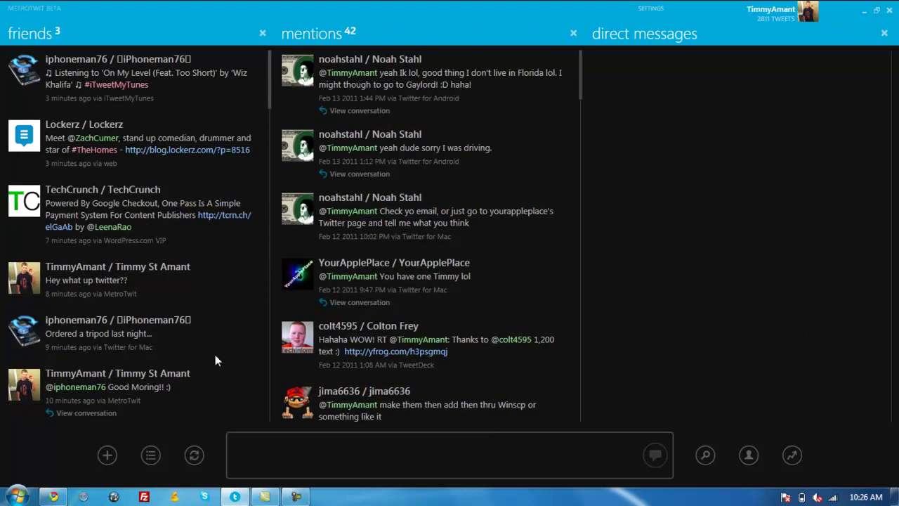
pyautogui.click(151, 455)
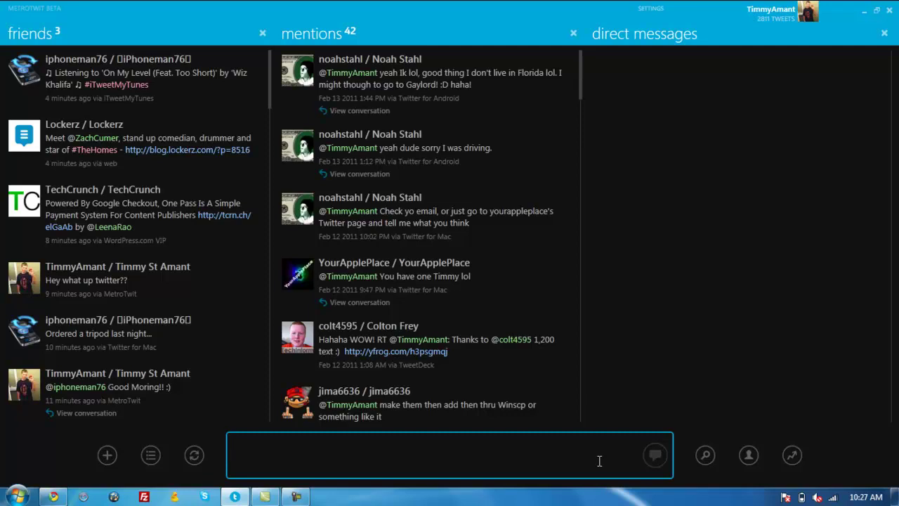
# - Compose and post the tweet "i passed my testing today!!!"
pyautogui.write("I'm")
pyautogui.press('BackSpace')
pyautogui.press('BackSpace')
pyautogui.press('BackSpace')
pyautogui.write('passwor')
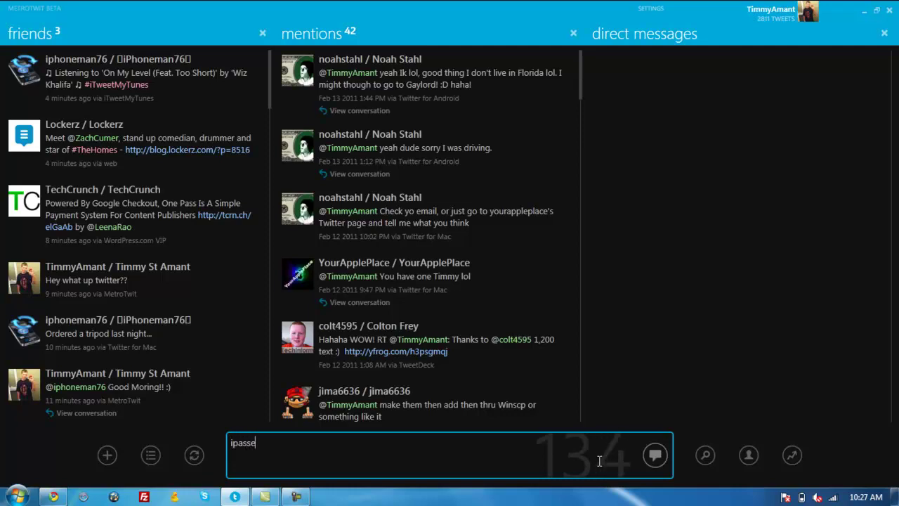
pyautogui.press('BackSpace')
pyautogui.press('BackSpace')
pyautogui.press('BackSpace')
pyautogui.press('BackSpace')
pyautogui.press('BackSpace')
pyautogui.press('BackSpace')
pyautogui.press('BackSpace')
pyautogui.write('passed m')
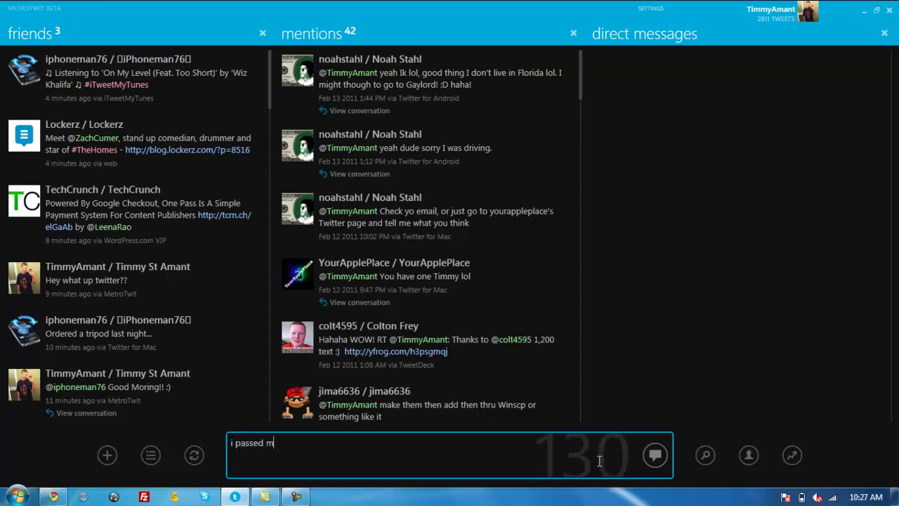
pyautogui.write('y testing today!!!!!')
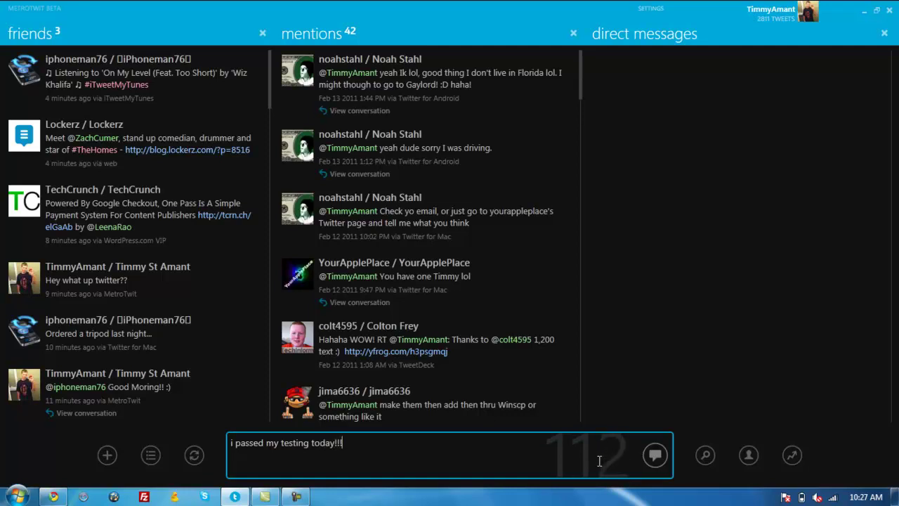
pyautogui.press('Return')
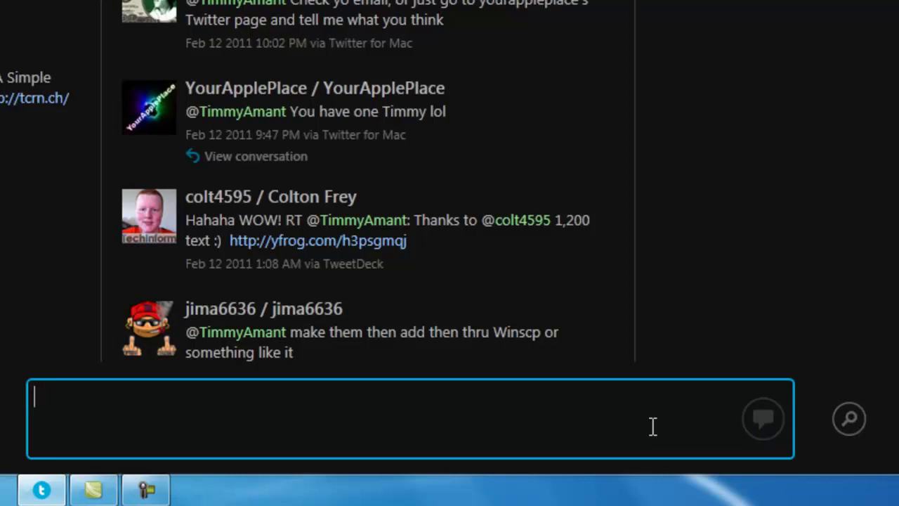
pyautogui.write('@')
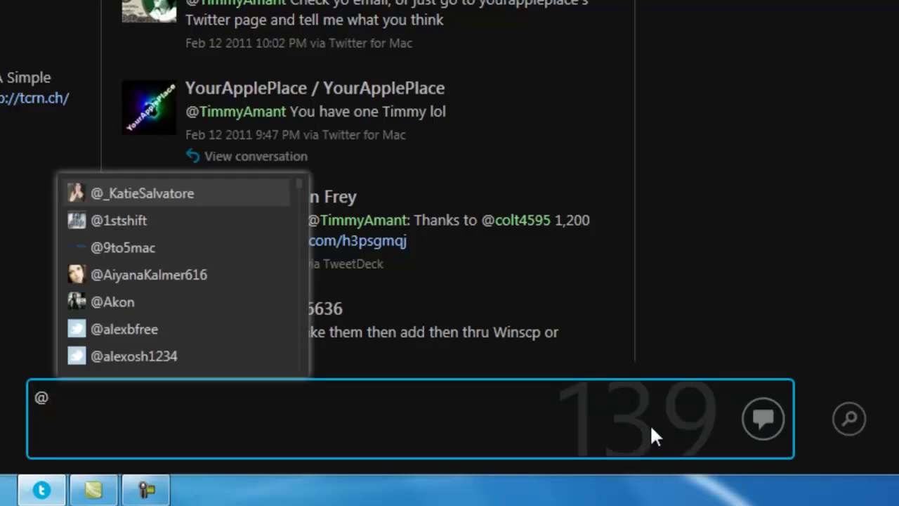
pyautogui.press('Down')
pyautogui.press('Down')
pyautogui.press('Down')
pyautogui.press('Down')
pyautogui.press('Down')
pyautogui.press('Down')
pyautogui.press('Down')
pyautogui.press('Down')
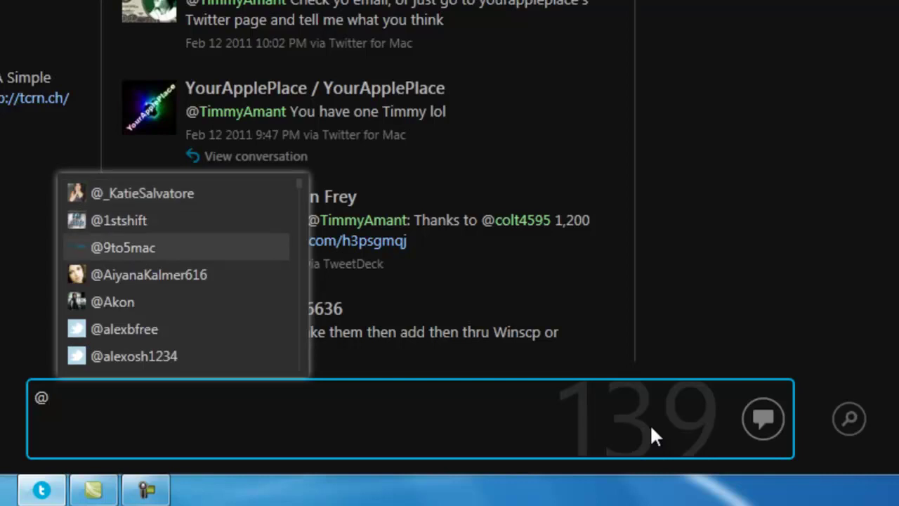
pyautogui.press('Down')
pyautogui.press('Down')
pyautogui.press('Down')
pyautogui.press('Down')
pyautogui.press('Down')
pyautogui.press('Down')
pyautogui.press('Down')
pyautogui.press('Down')
pyautogui.press('Down')
pyautogui.press('Down')
pyautogui.press('Down')
pyautogui.press('Down')
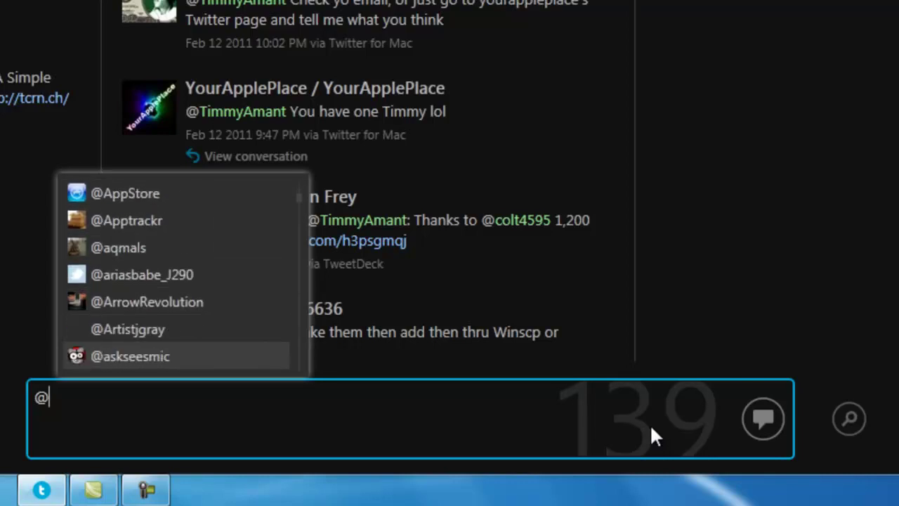
# - Filter the mention suggestions with "ask", and replace that text with "yout"
pyautogui.write('ask')
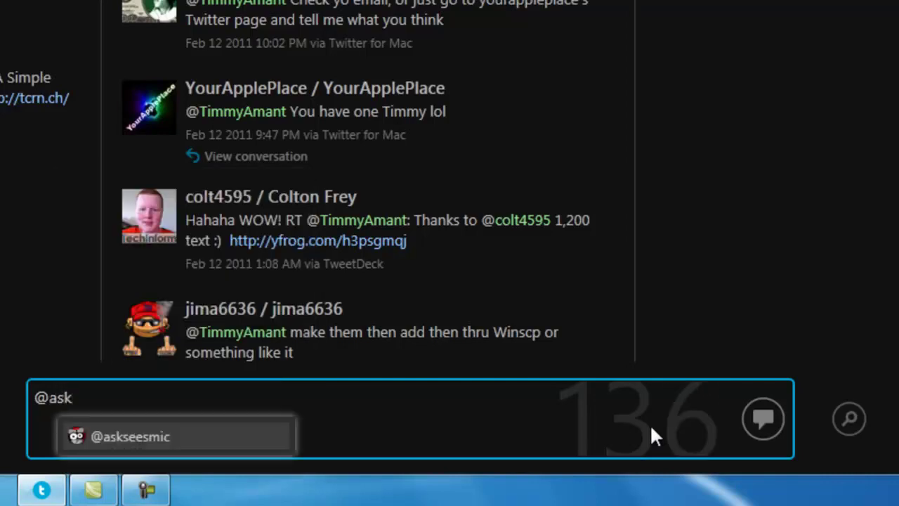
pyautogui.press('BackSpace')
pyautogui.press('BackSpace')
pyautogui.press('BackSpace')
pyautogui.write('yout')
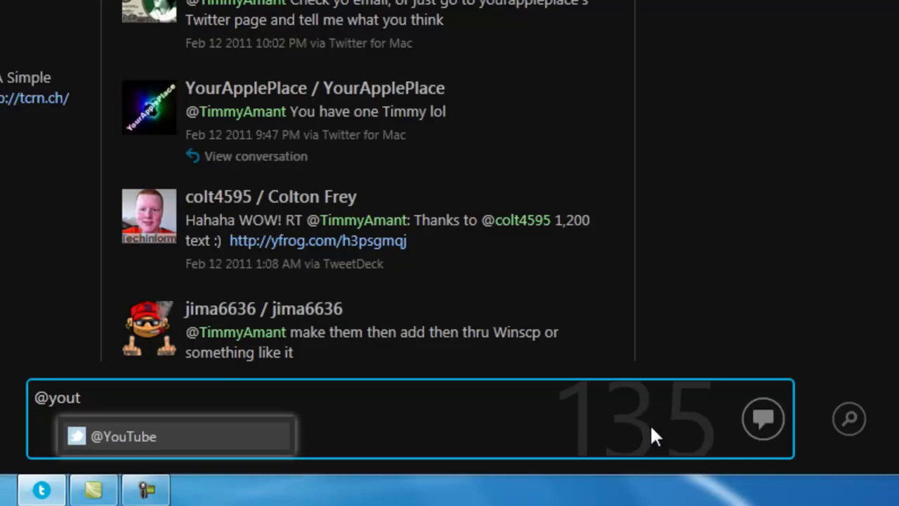
# - Replace the mention text with "your" to filter the suggested accounts
pyautogui.press('BackSpace')
pyautogui.press('BackSpace')
pyautogui.press('BackSpace')
pyautogui.write('yourapplep')
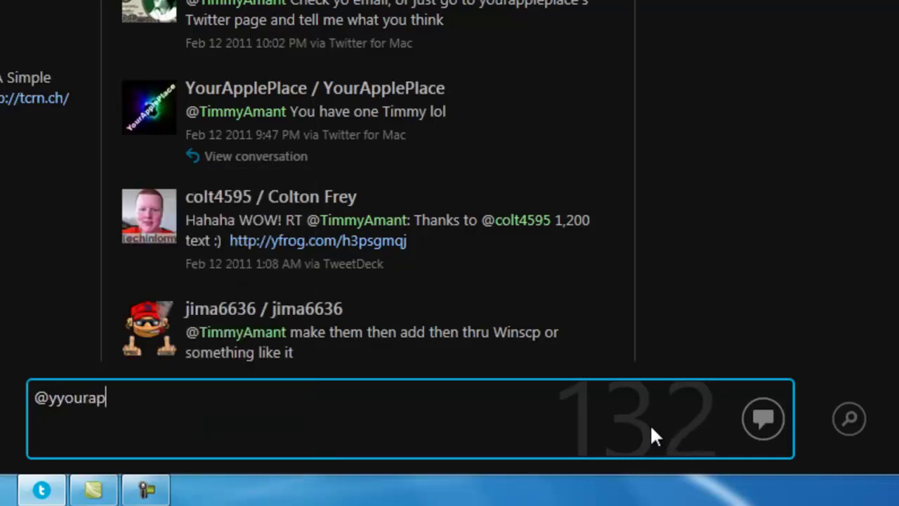
pyautogui.press('BackSpace')
pyautogui.press('BackSpace')
pyautogui.press('BackSpace')
pyautogui.press('BackSpace')
pyautogui.press('BackSpace')
pyautogui.press('BackSpace')
pyautogui.press('BackSpace')
pyautogui.press('BackSpace')
pyautogui.press('BackSpace')
pyautogui.press('BackSpace')
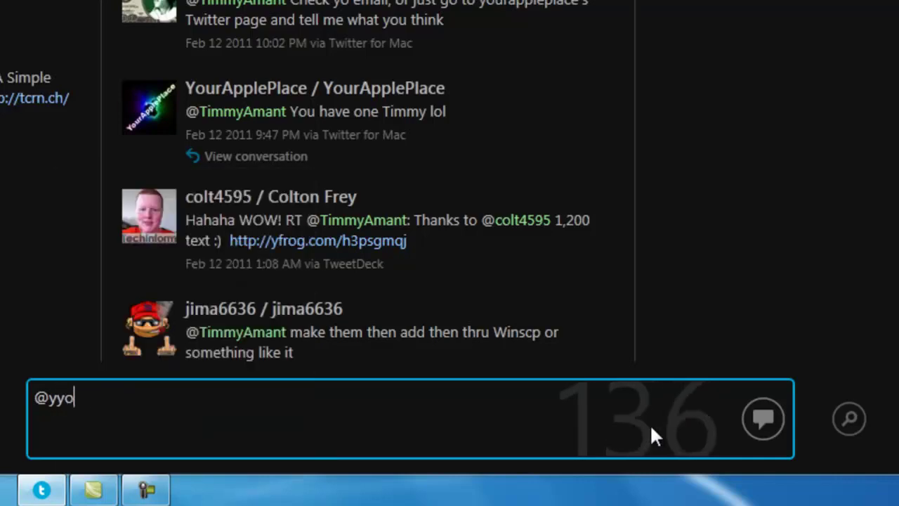
pyautogui.write('our')
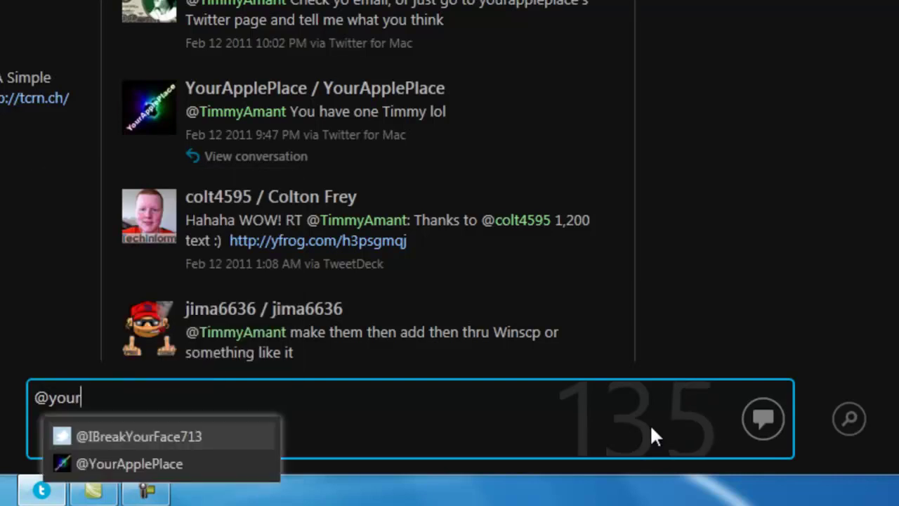
# - Replace the mention with the account owner's own handle, completing it from the suggestion
pyautogui.press('BackSpace')
pyautogui.press('BackSpace')
pyautogui.press('BackSpace')
pyautogui.press('BackSpace')
pyautogui.write('timmyamant')
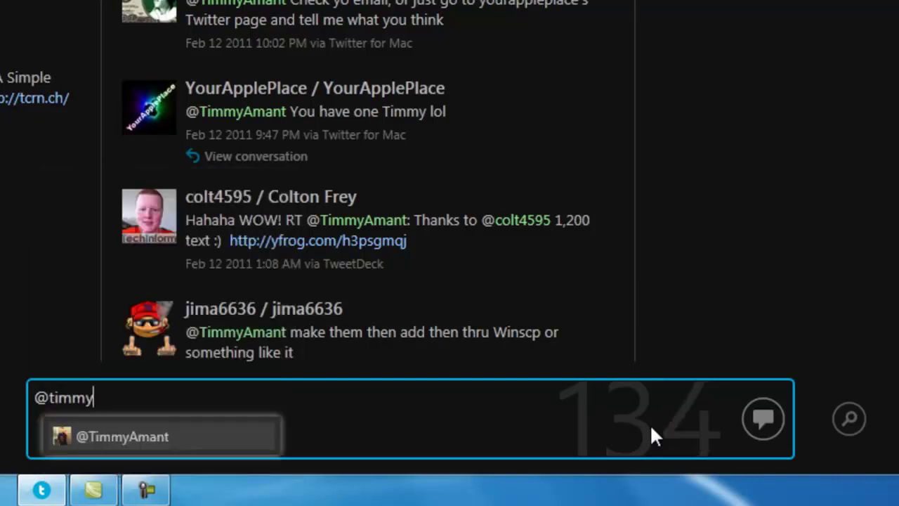
pyautogui.press('BackSpace')
pyautogui.press('BackSpace')
pyautogui.press('BackSpace')
pyautogui.press('BackSpace')
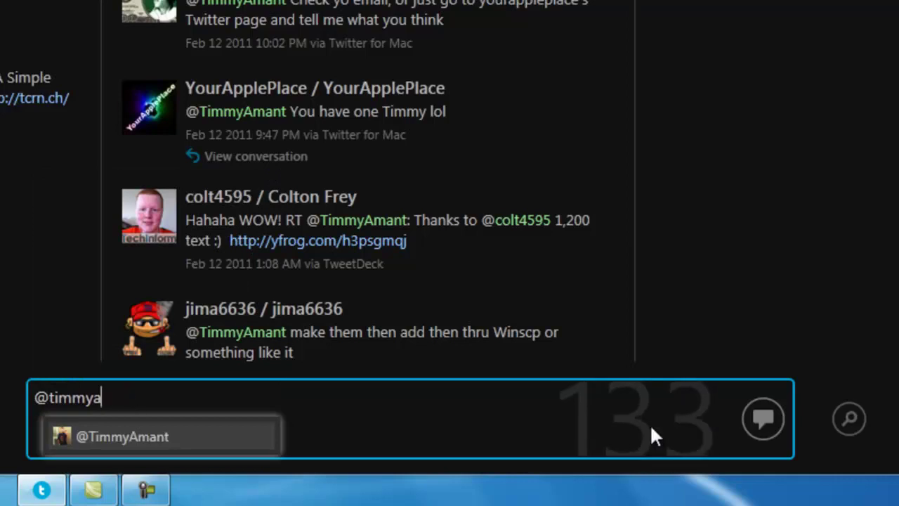
pyautogui.press('Tab')
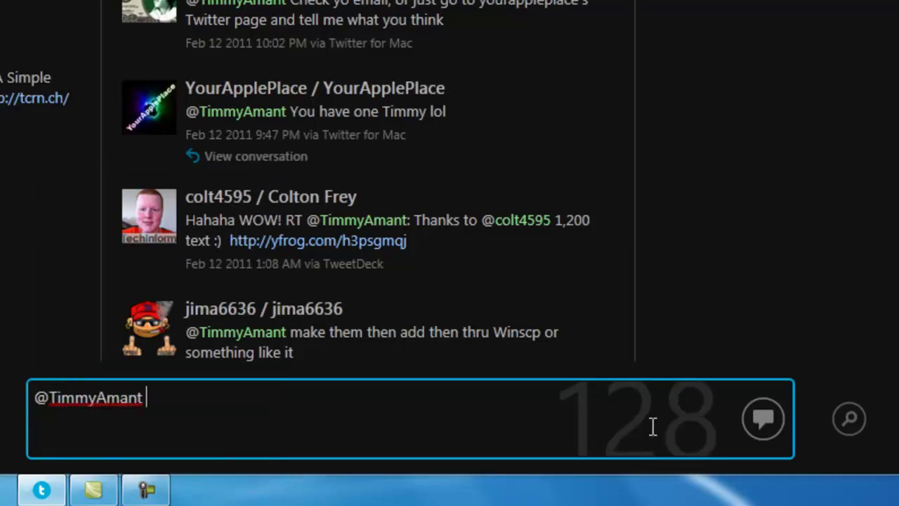
# - Clear the mention from the tweet box
pyautogui.press('BackSpace')
pyautogui.press('BackSpace')
pyautogui.press('BackSpace')
pyautogui.press('BackSpace')
pyautogui.press('BackSpace')
pyautogui.press('BackSpace')
pyautogui.press('BackSpace')
pyautogui.press('BackSpace')
pyautogui.press('BackSpace')
pyautogui.press('BackSpace')
pyautogui.press('BackSpace')
pyautogui.press('BackSpace')
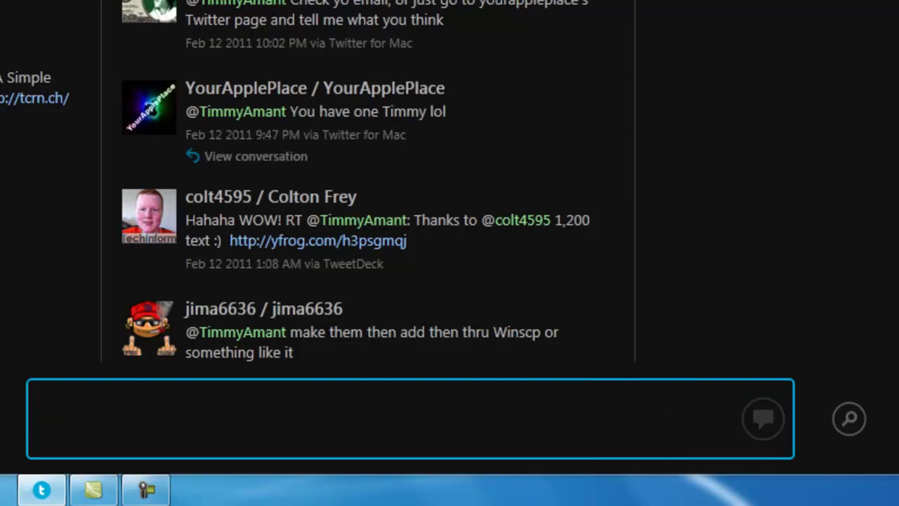
# - Search Twitter for "youtueb" with the quick search
pyautogui.click(847, 416)
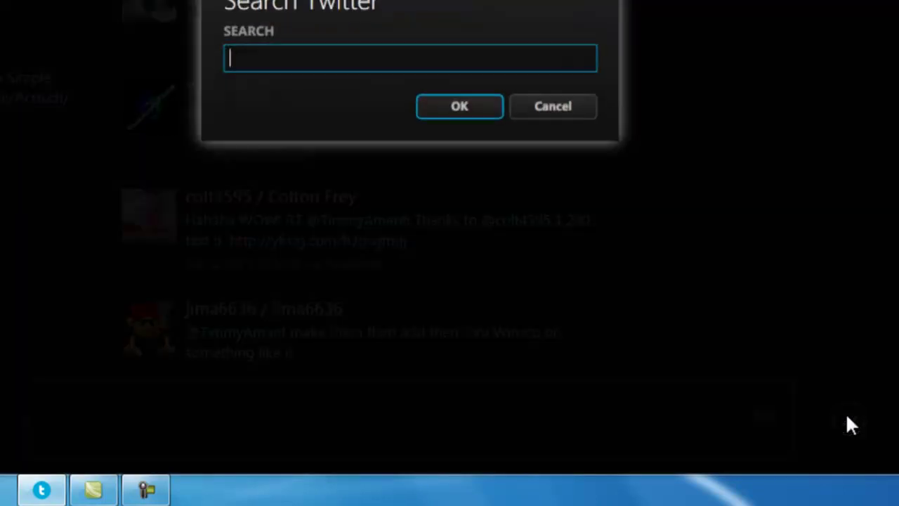
pyautogui.write('youtube')
pyautogui.press('BackSpace')
pyautogui.press('BackSpace')
pyautogui.press('BackSpace')
pyautogui.write('ube')
pyautogui.press('Return')
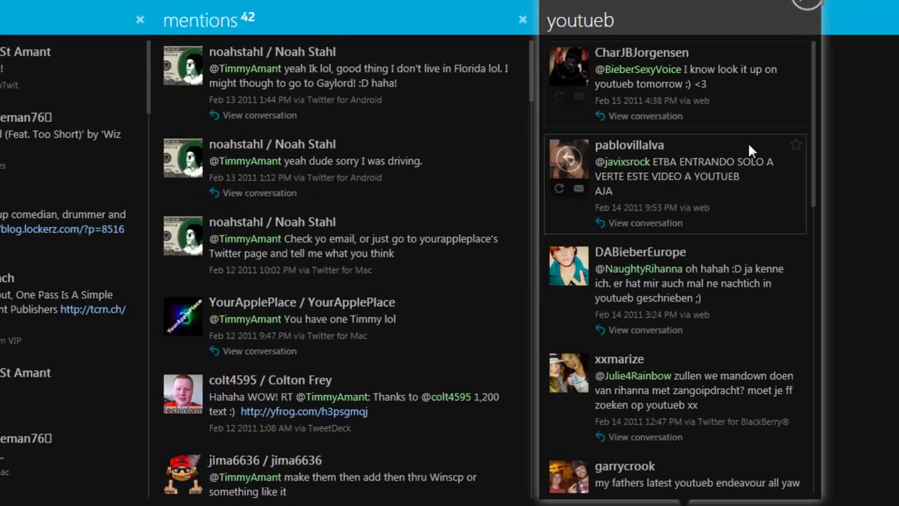
# - Close the current search results, search Twitter for "youtube" and close those results as well
pyautogui.click(806, 2)
pyautogui.hotkey('ctrl', 'f')
pyautogui.write('youtube')
pyautogui.press('Return')
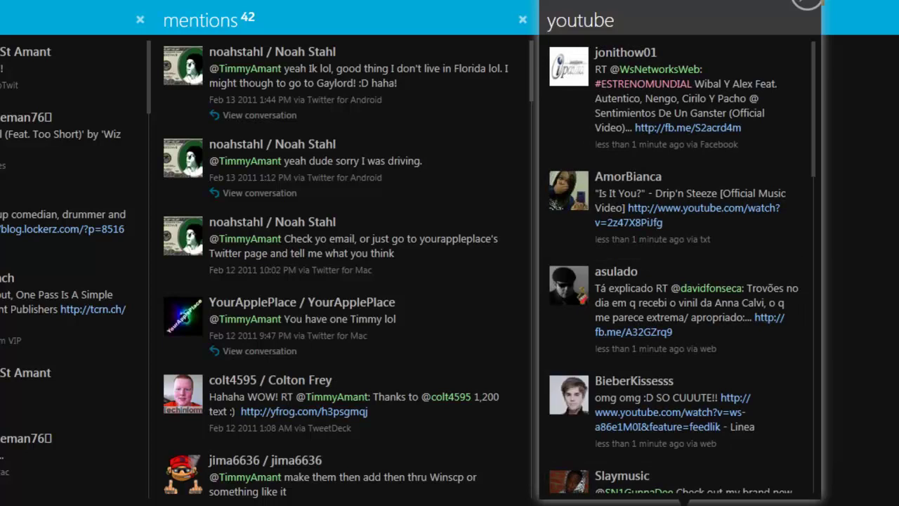
pyautogui.click(806, 2)
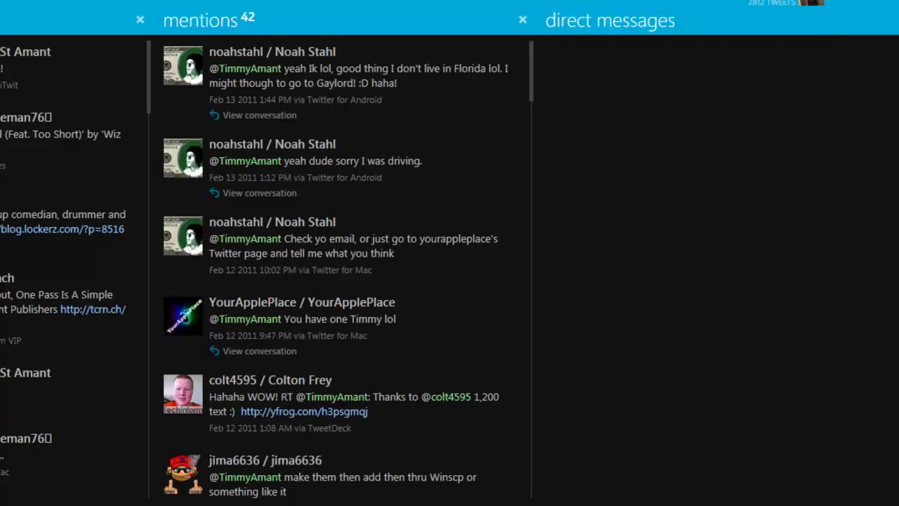
# - Search Twitter for "dell" with the quick search and dismiss the results
pyautogui.hotkey('ctrl', 'f')
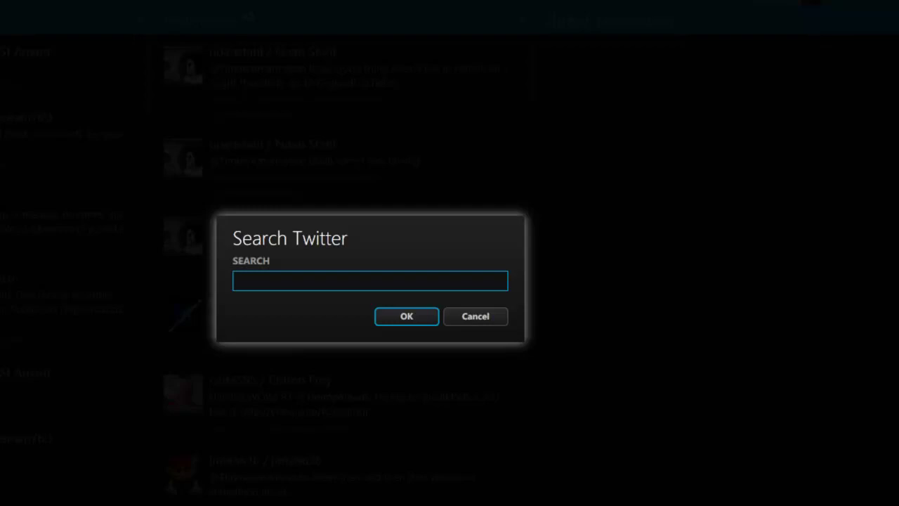
pyautogui.write('dell')
pyautogui.press('Return')
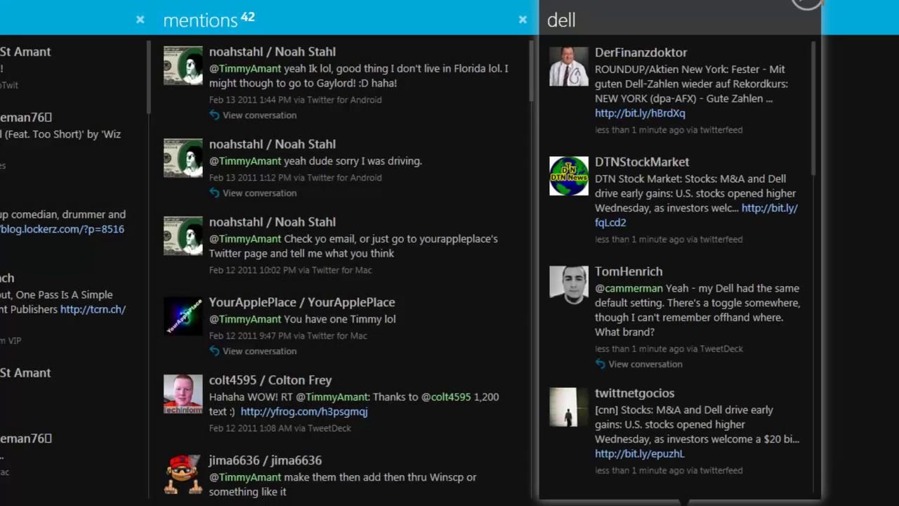
pyautogui.press('Escape')
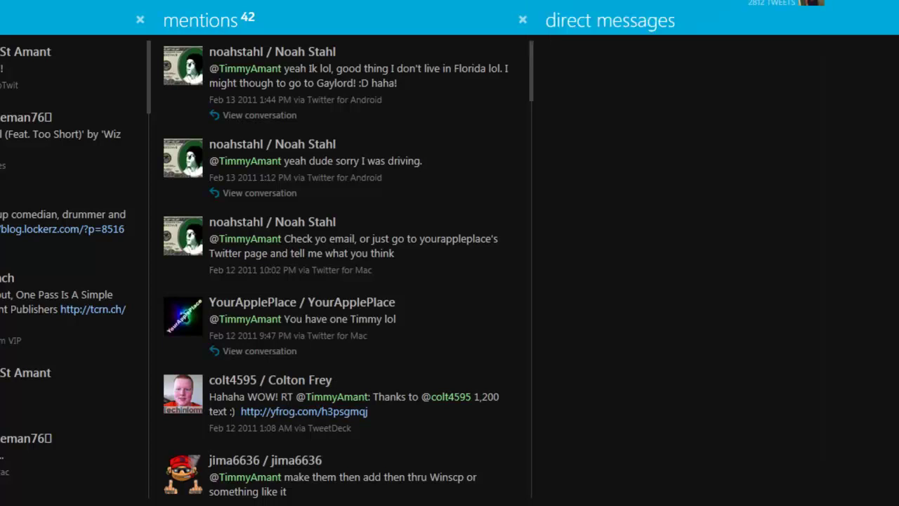
# - Look up the YouTube user profile by its username, completing it from the suggestion, and close the profile
pyautogui.hotkey('ctrl', 'u')
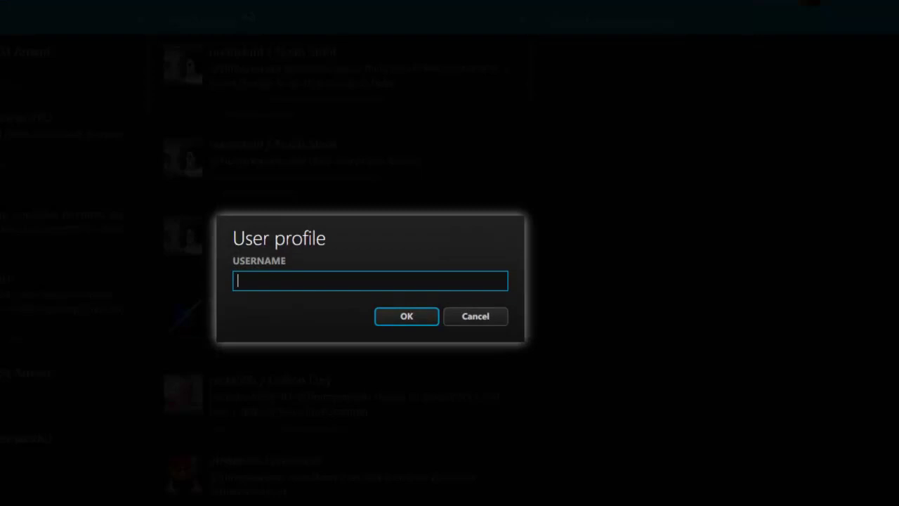
pyautogui.write('youtub')
pyautogui.press('Tab')
pyautogui.click(436, 322)
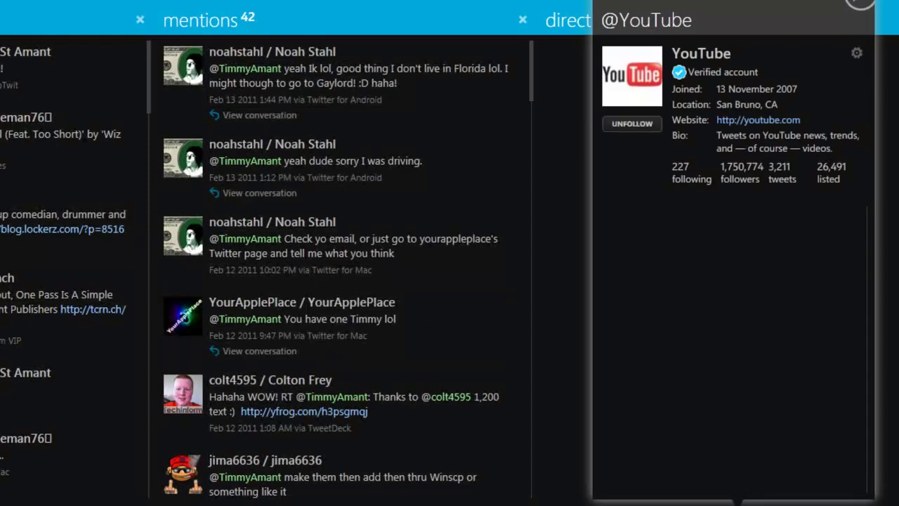
pyautogui.click(860, 3)
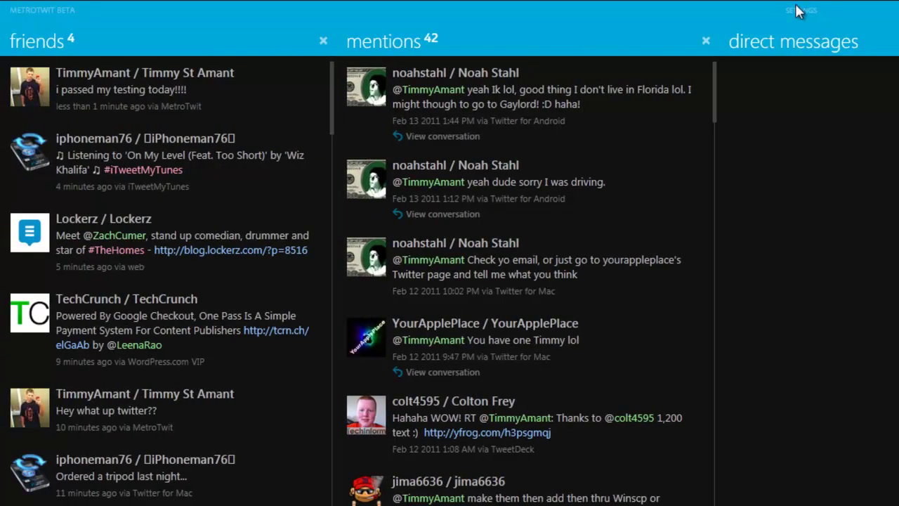
# - Open the settings and, after trying Send to notifications area, choose Keep in taskbar for the minimized window
pyautogui.click(593, 12)
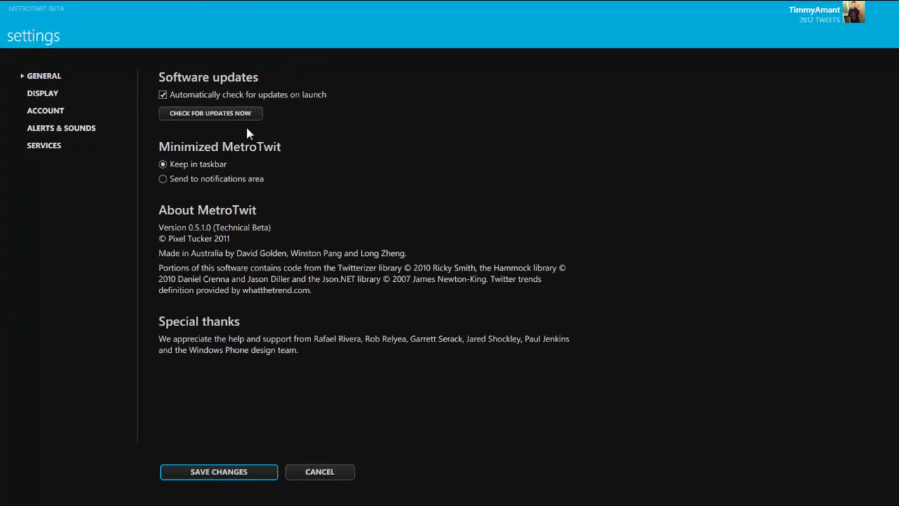
pyautogui.click(255, 181)
pyautogui.click(215, 163)
# - Set the custom theme accent colour to Silver in the display settings
pyautogui.click(57, 92)
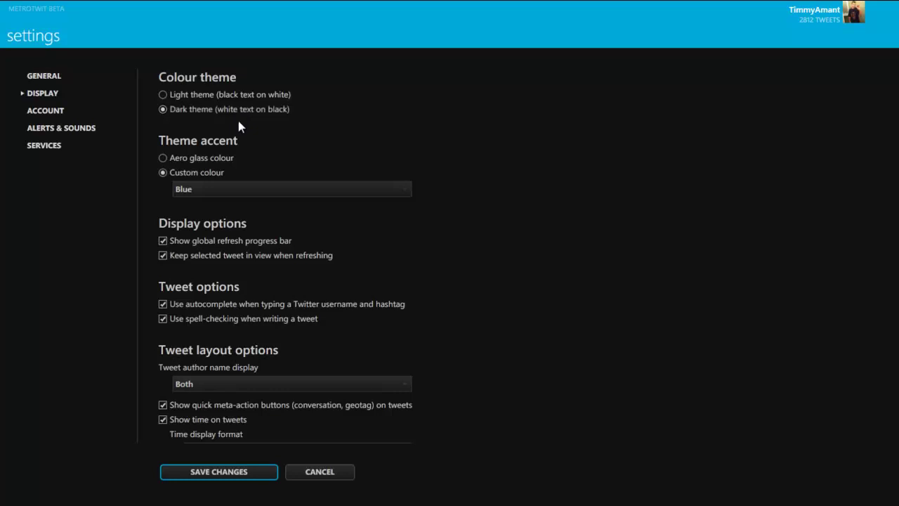
pyautogui.click(236, 192)
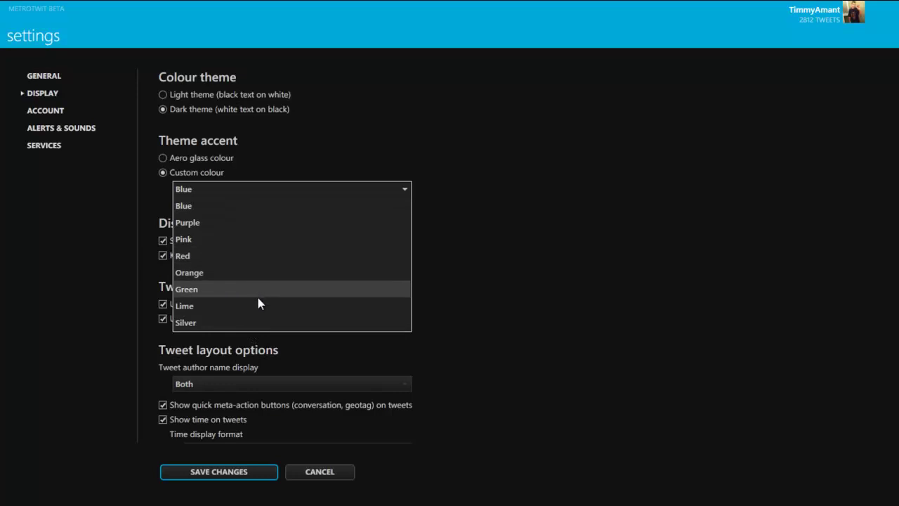
pyautogui.click(246, 323)
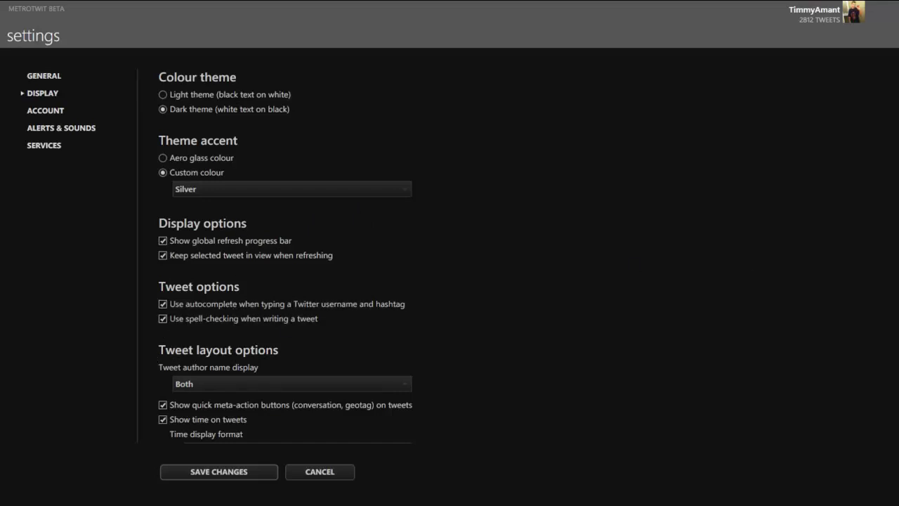
# - Examine the tweet author name display options in the tweet layout settings without changing the choice
pyautogui.scroll(-1, 285, 258)
pyautogui.click(339, 340)
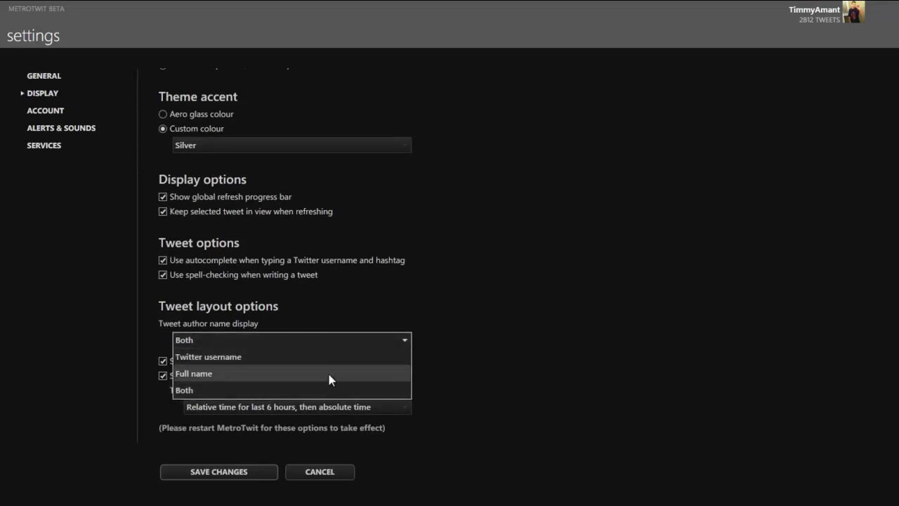
pyautogui.click(102, 424)
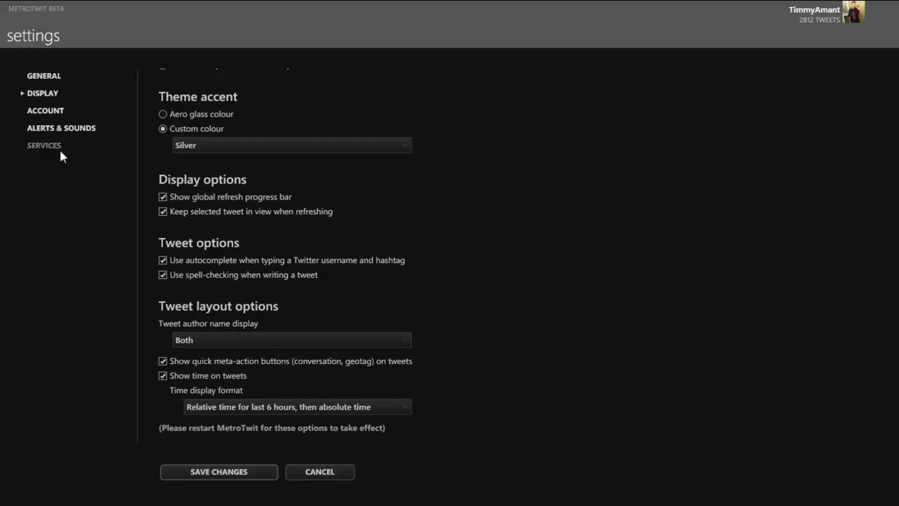
# - Examine the account settings and the alerts and sounds settings
pyautogui.click(41, 115)
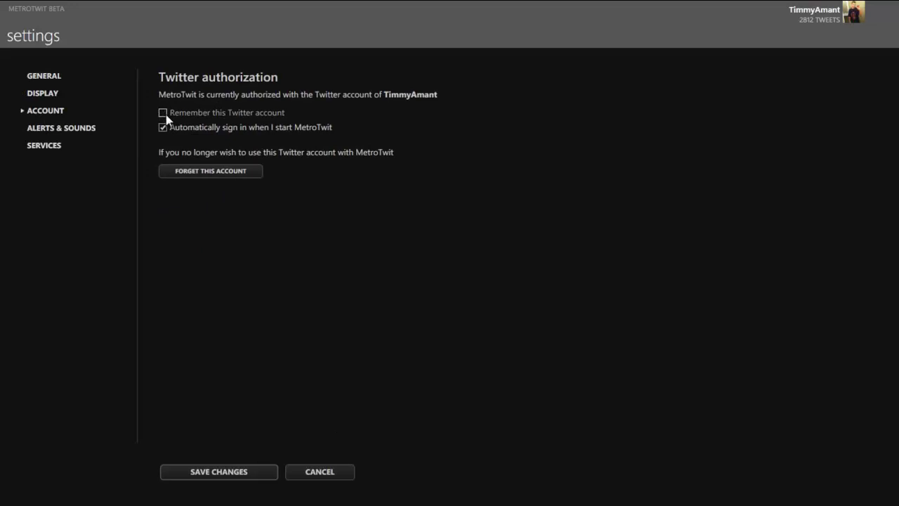
pyautogui.click(68, 126)
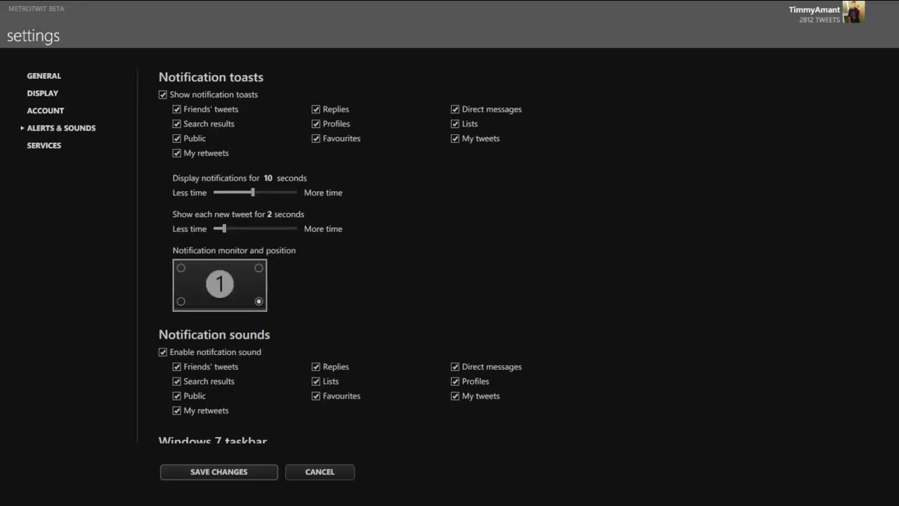
pyautogui.scroll(-2, 892, 211)
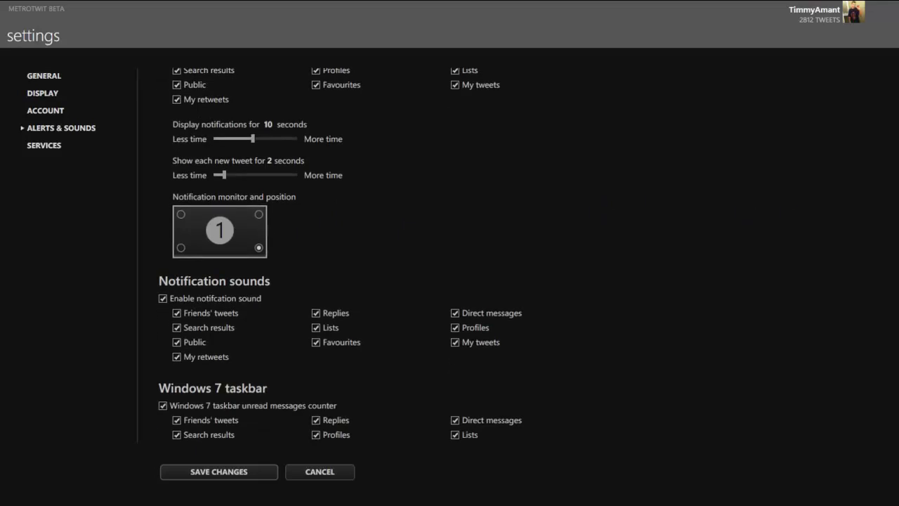
pyautogui.scroll(-1, 339, 253)
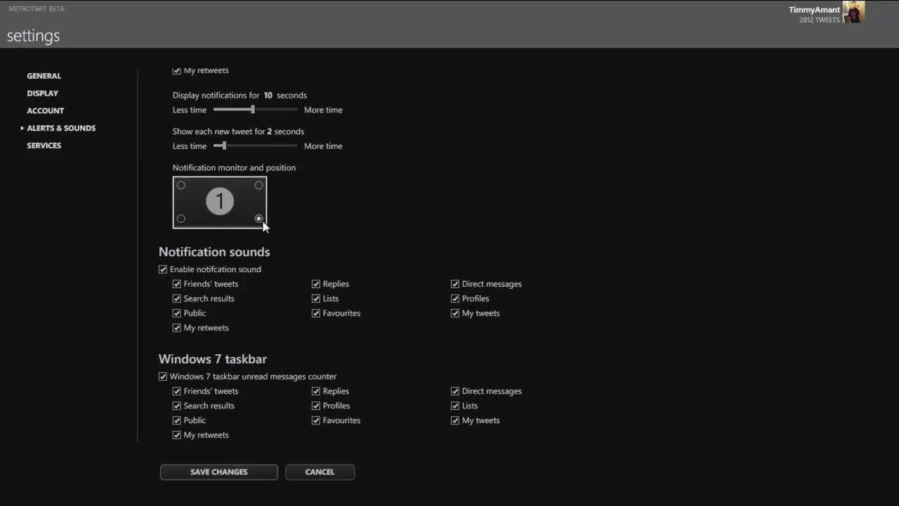
# - Try the other three monitor corners as the notification position and return it to the lower-right corner
pyautogui.click(259, 185)
pyautogui.click(180, 185)
pyautogui.click(181, 218)
pyautogui.click(260, 219)
# - Set the Twitter API update rate in the services settings to every 75 seconds
pyautogui.click(40, 149)
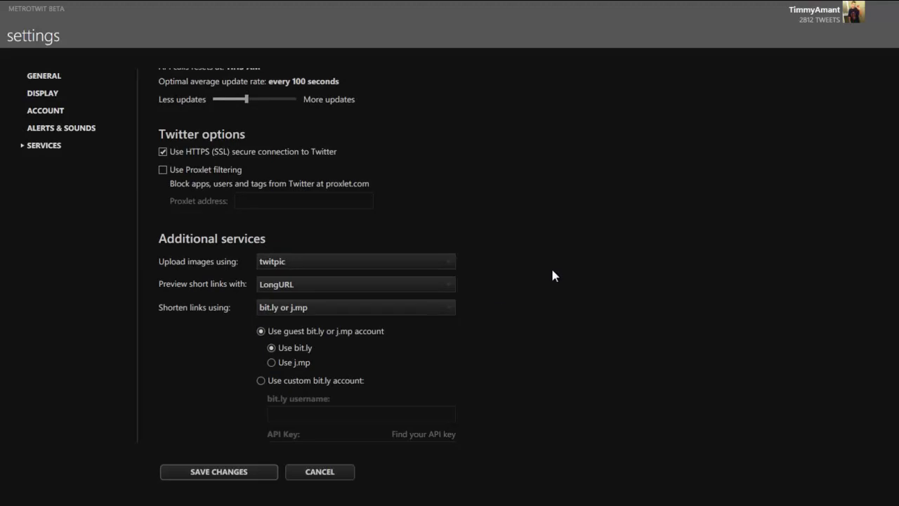
pyautogui.scroll(1, 878, 258)
pyautogui.scroll(1, 877, 259)
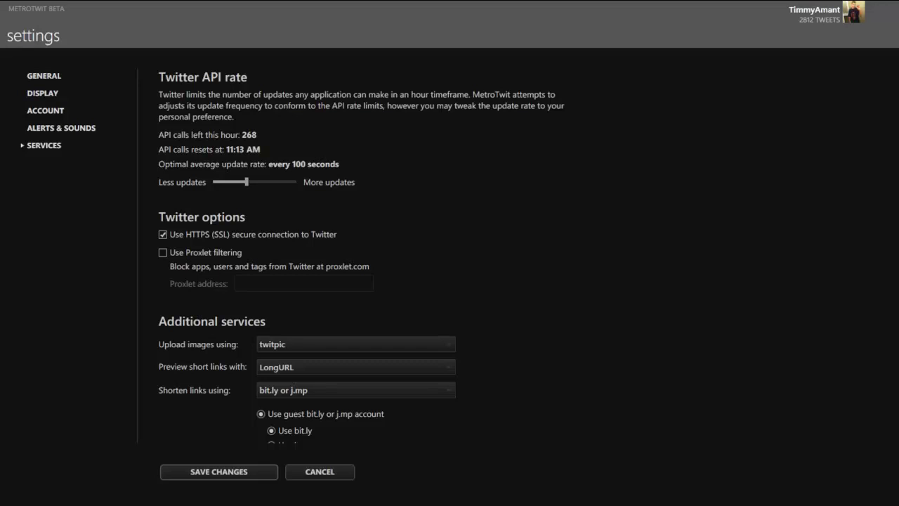
pyautogui.moveTo(243, 185); pyautogui.dragTo(184, 190)
pyautogui.moveTo(184, 190); pyautogui.dragTo(265, 198)
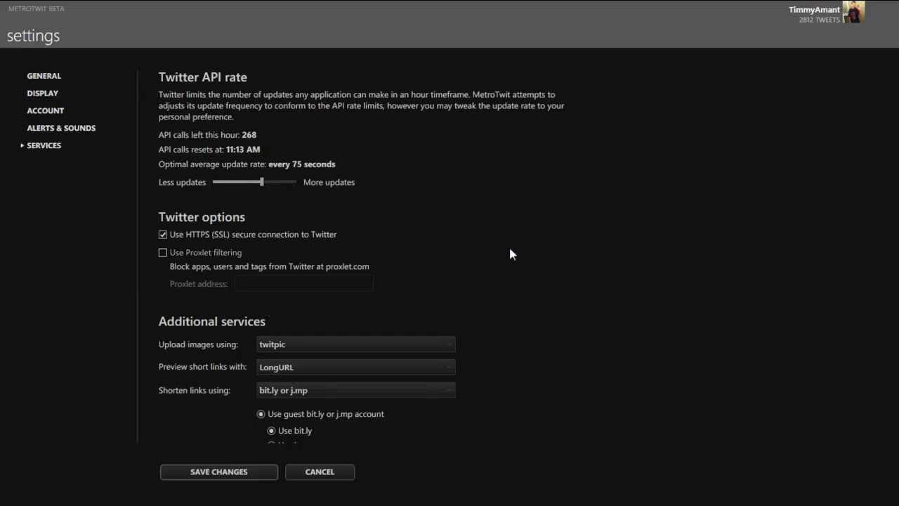
# - Select twitpic as the image upload service under the additional services
pyautogui.scroll(-3, 307, 264)
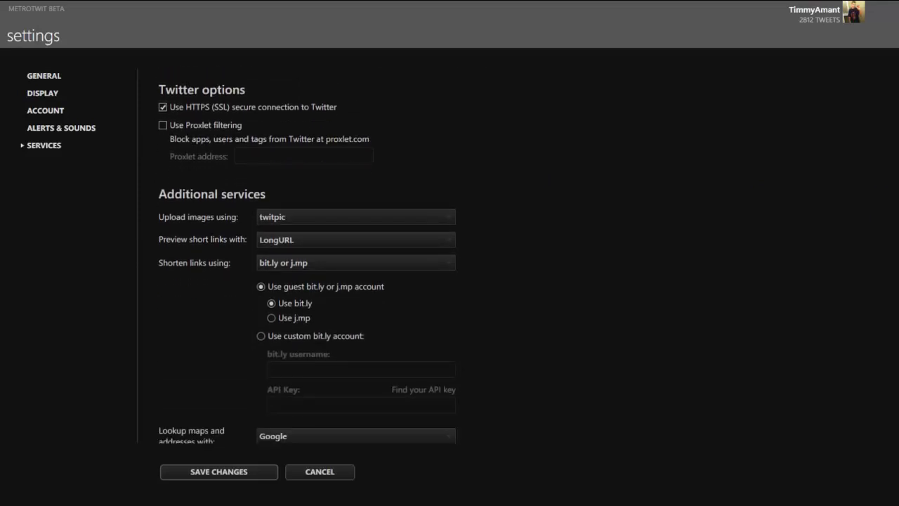
pyautogui.scroll(-1, 307, 256)
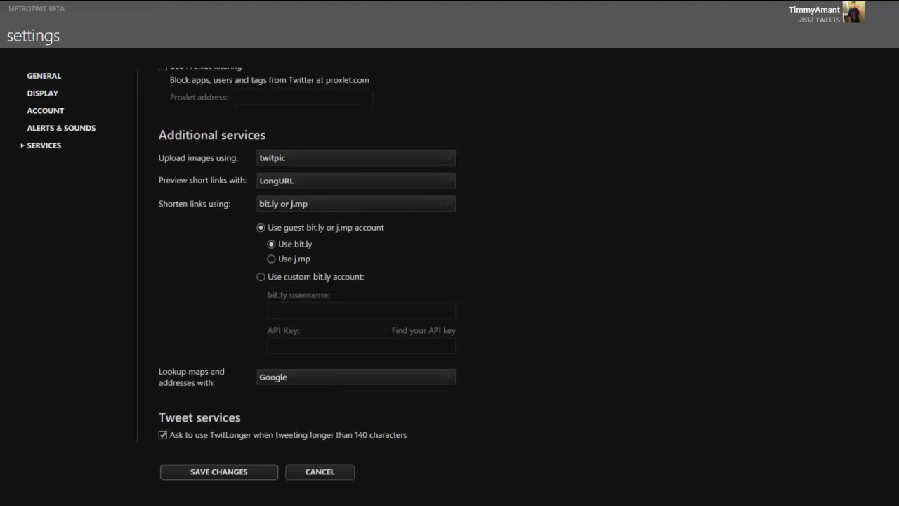
pyautogui.click(427, 156)
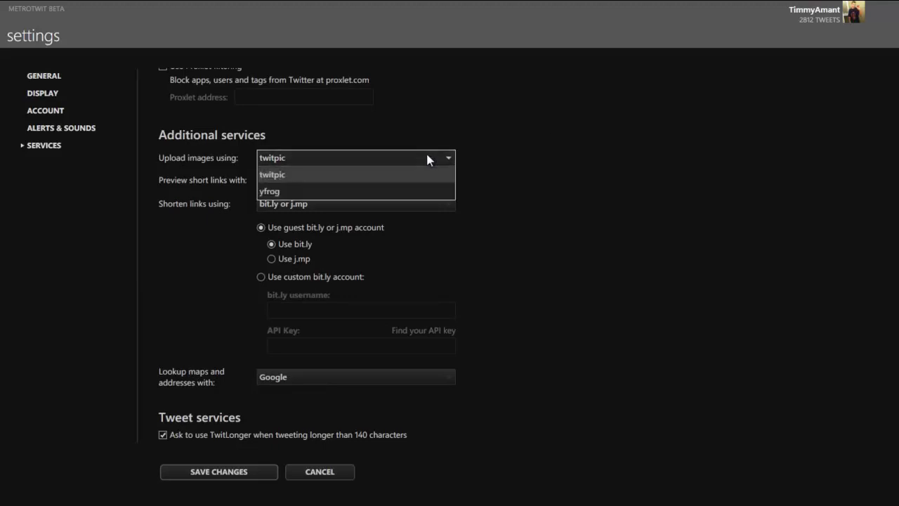
pyautogui.click(382, 175)
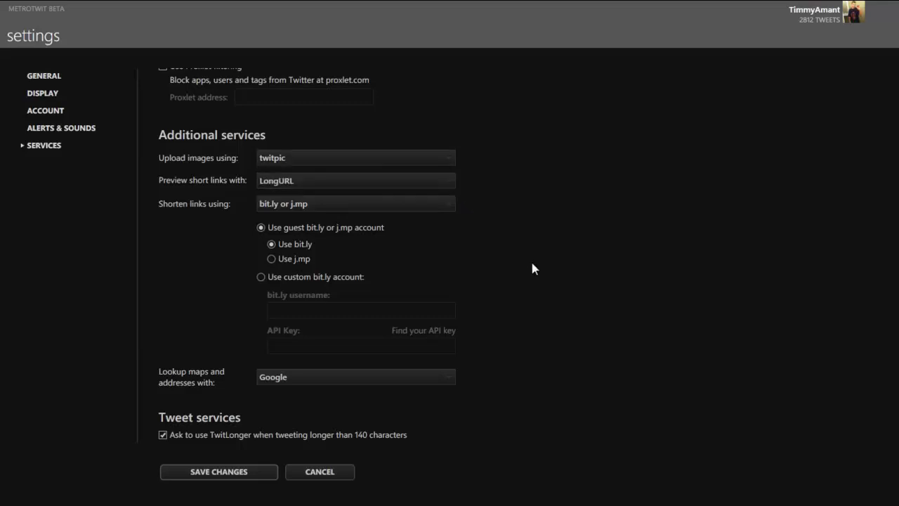
# - Examine the available services for previewing short links and for shortening links
pyautogui.click(431, 180)
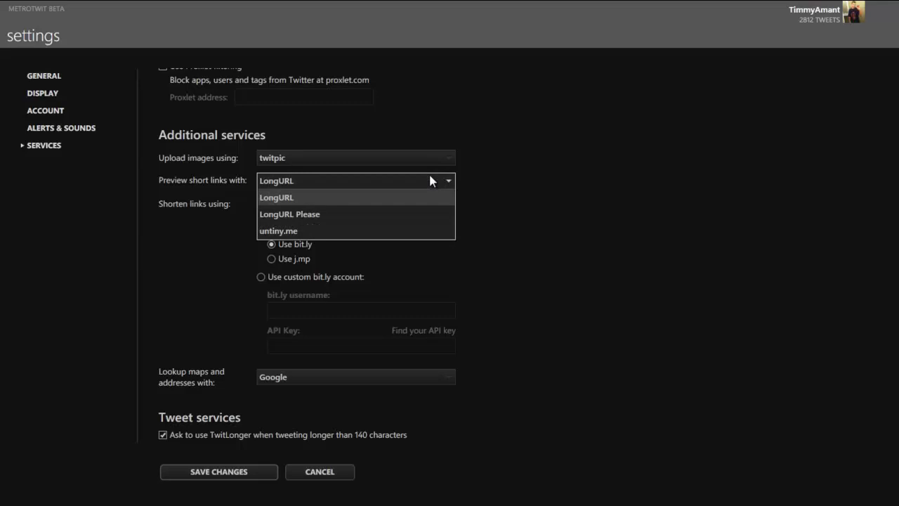
pyautogui.click(429, 180)
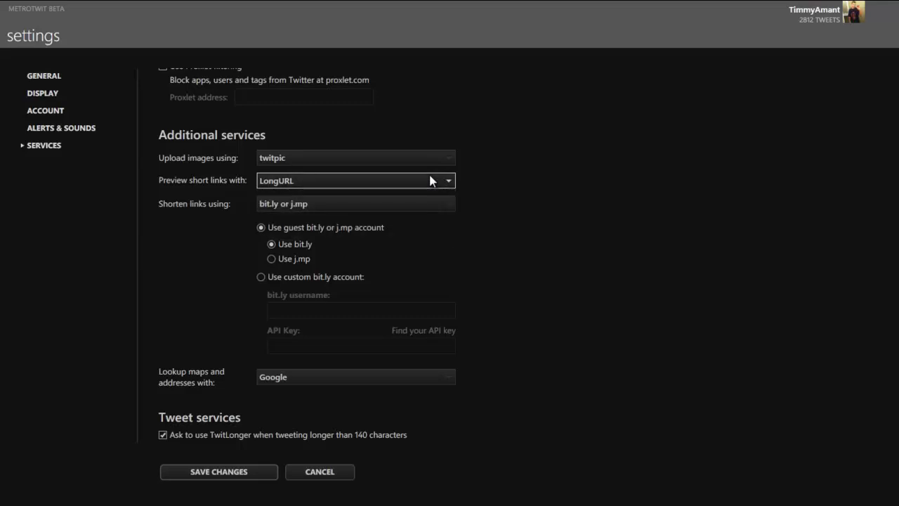
pyautogui.click(360, 207)
pyautogui.click(360, 208)
pyautogui.click(360, 207)
pyautogui.click(361, 207)
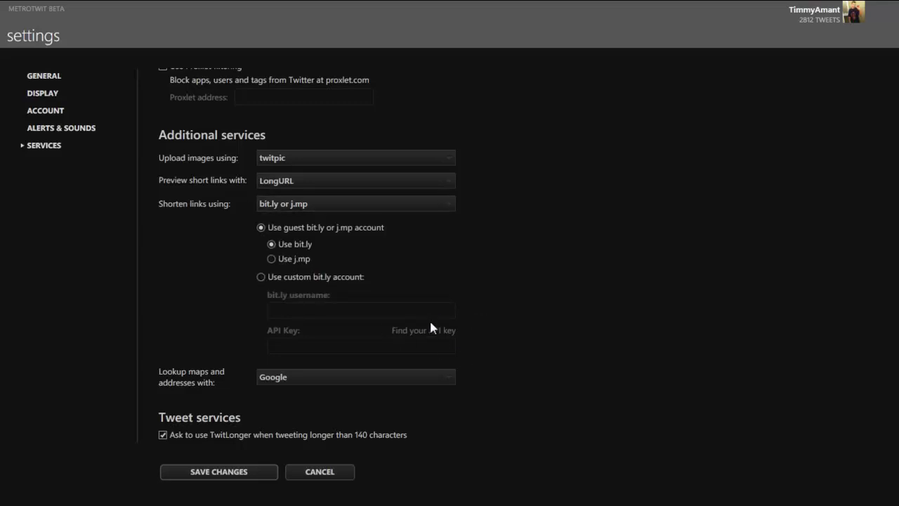
# - Check the providers for looking up maps and addresses, and save the settings changes
pyautogui.scroll(-1, 490, 339)
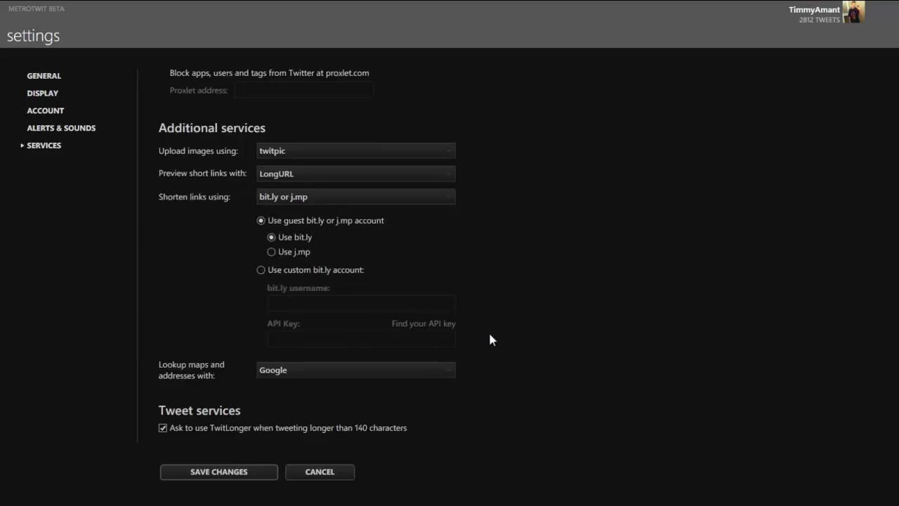
pyautogui.click(449, 370)
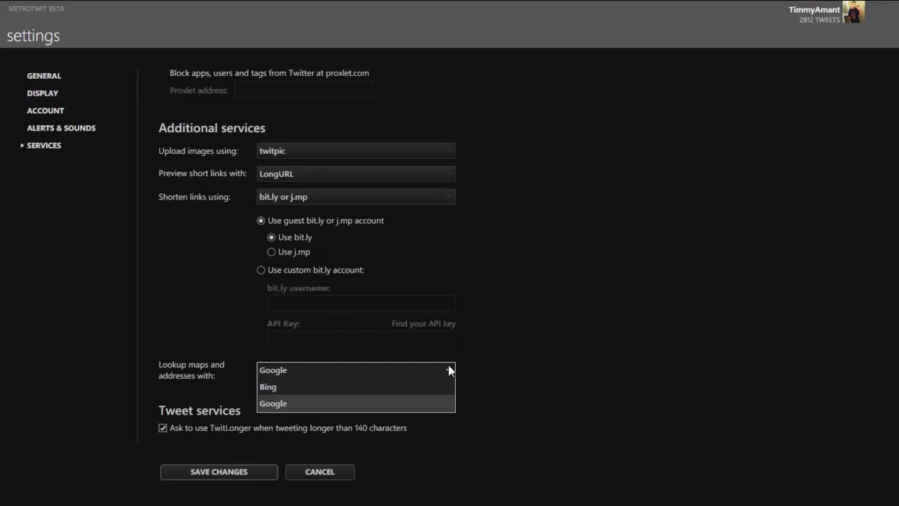
pyautogui.click(214, 479)
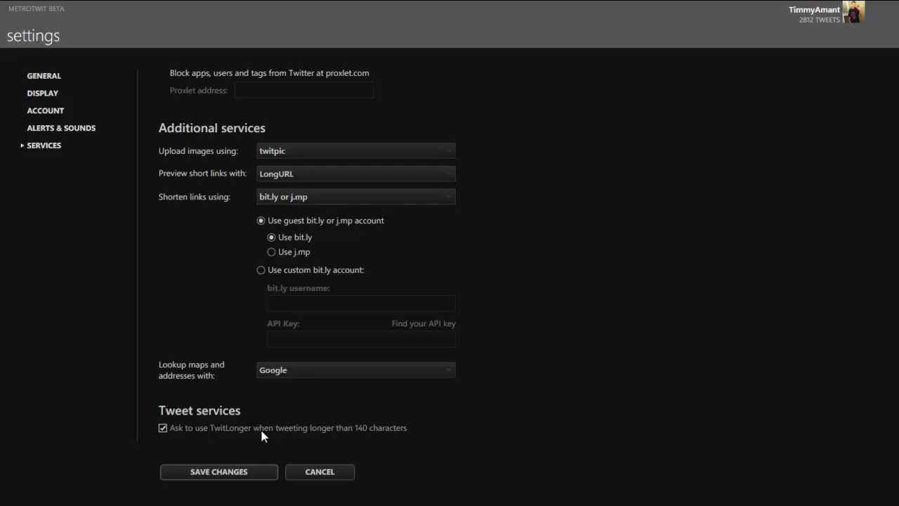
pyautogui.click(245, 480)
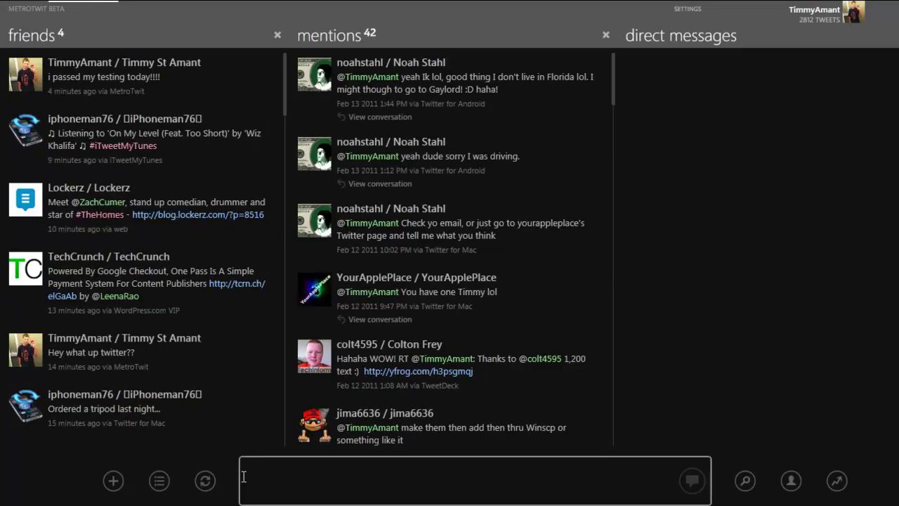